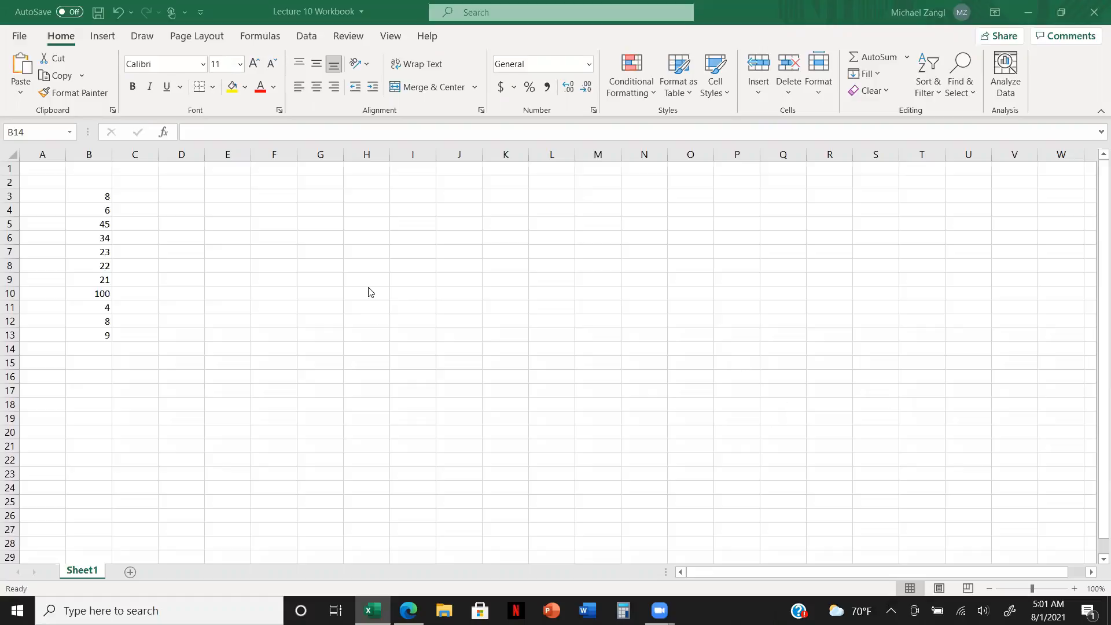
# Open cell B3 for editing to examine its contents, and leave it without making changes.
pyautogui.click(97, 197)
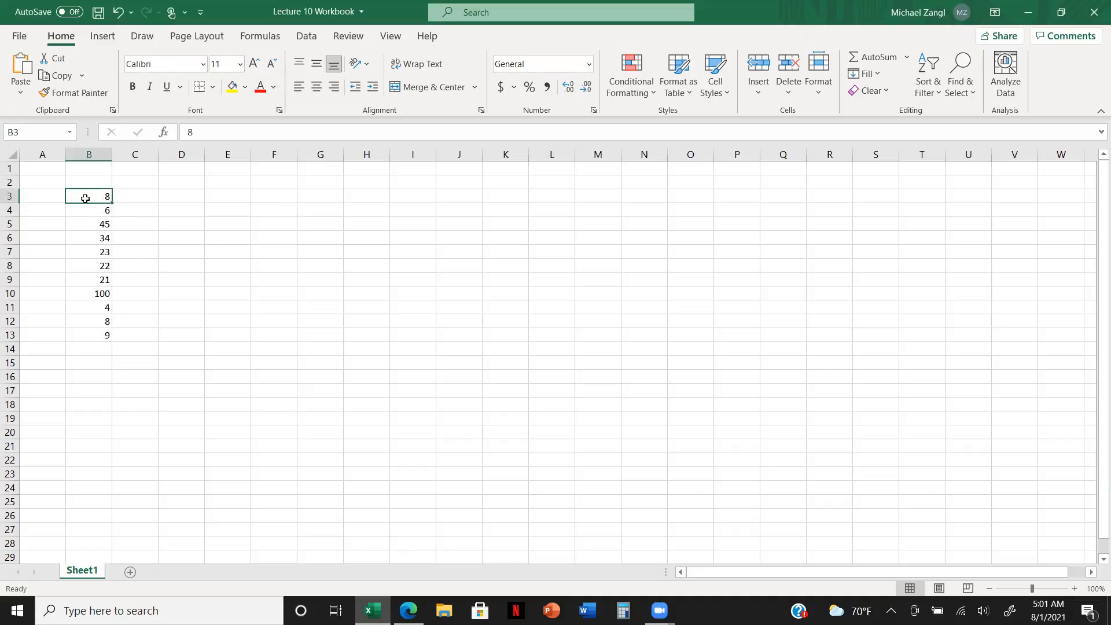
pyautogui.press('F2')
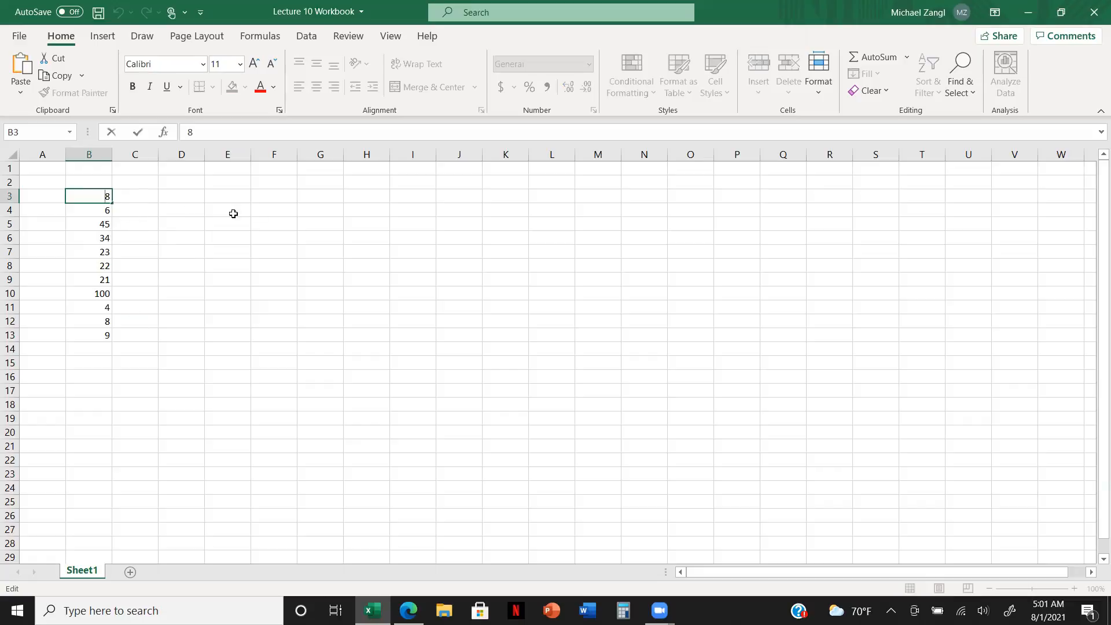
pyautogui.click(195, 222)
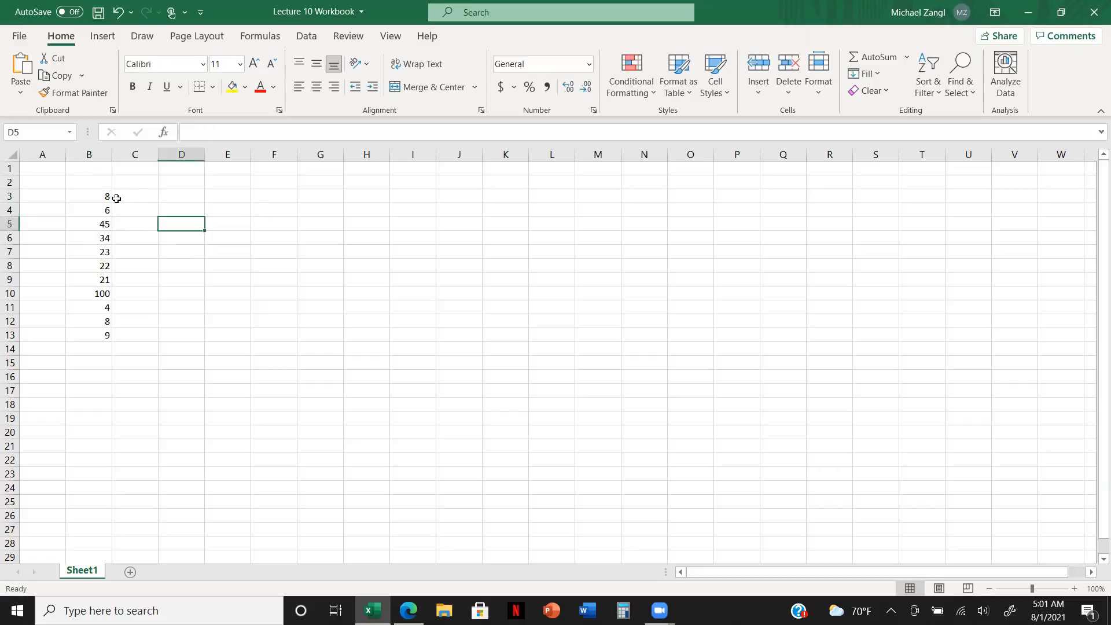
pyautogui.click(99, 197)
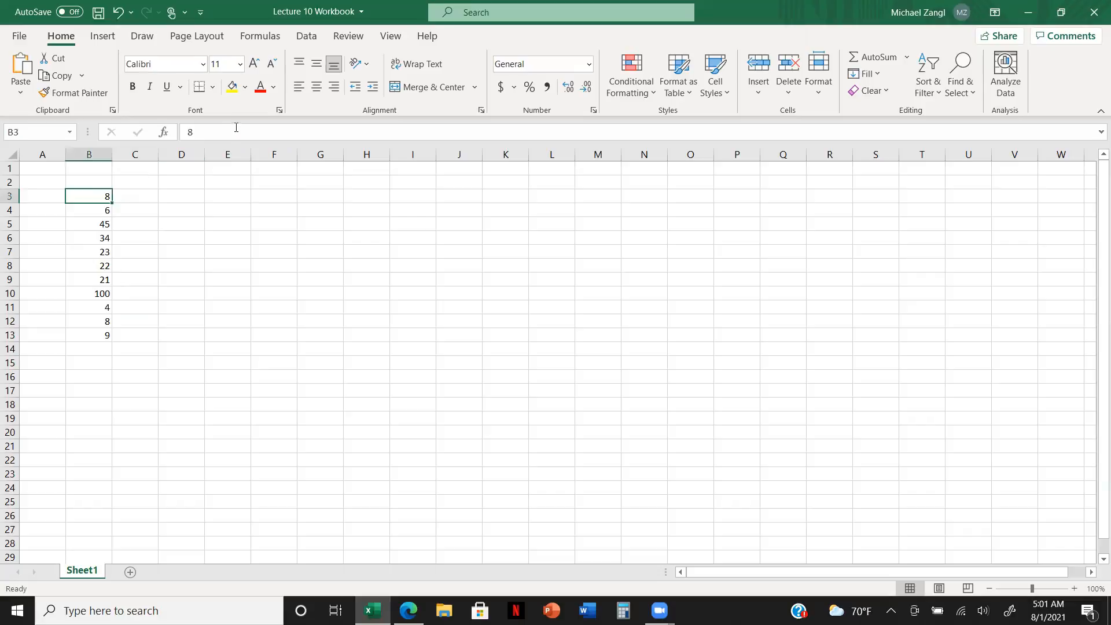
pyautogui.press('F2')
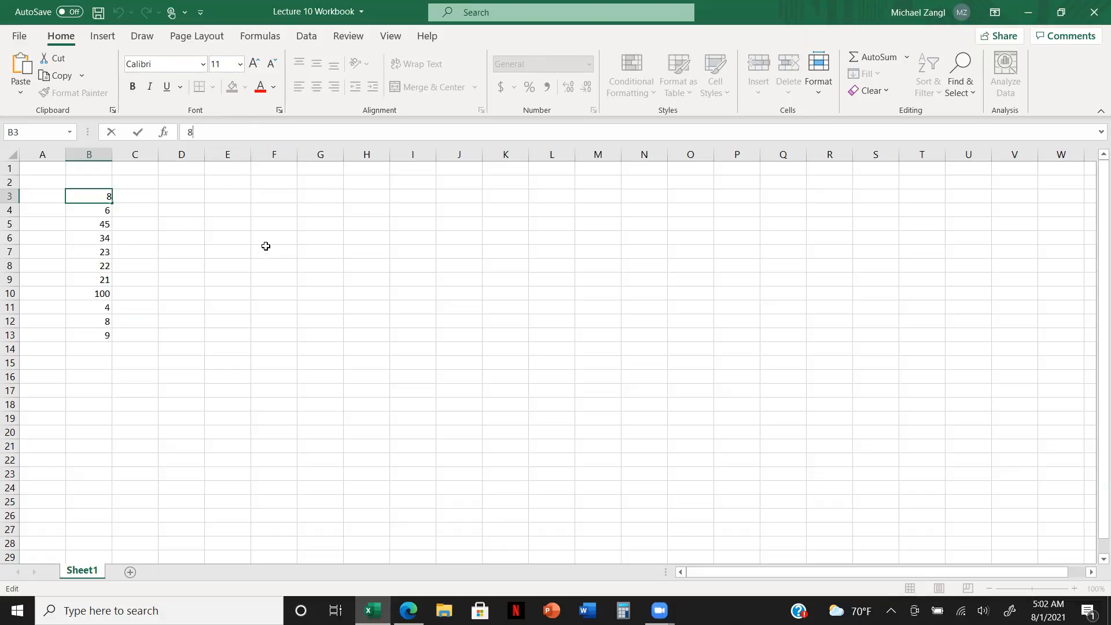
pyautogui.click(275, 221)
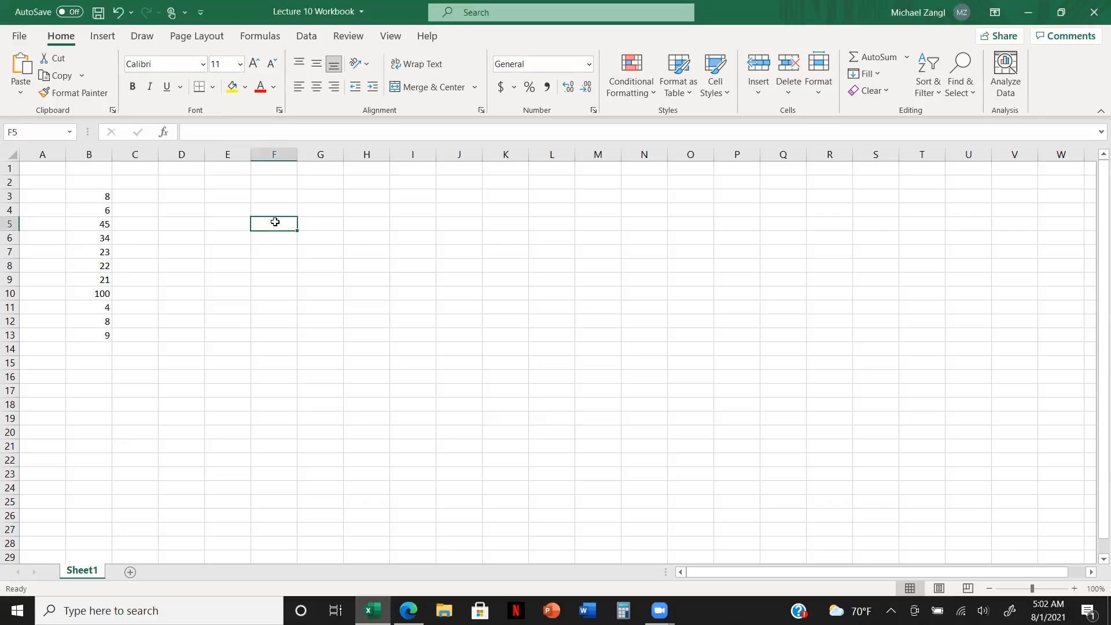
# Enter the addition formula =8+9+10 in cell E3.
pyautogui.click(231, 196)
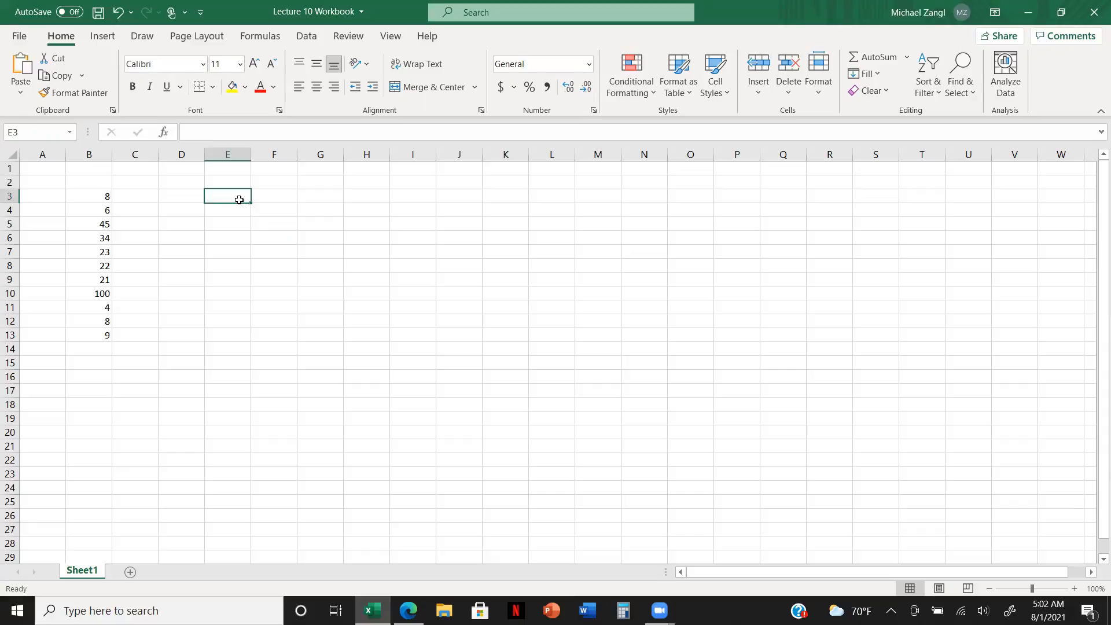
pyautogui.write('=')
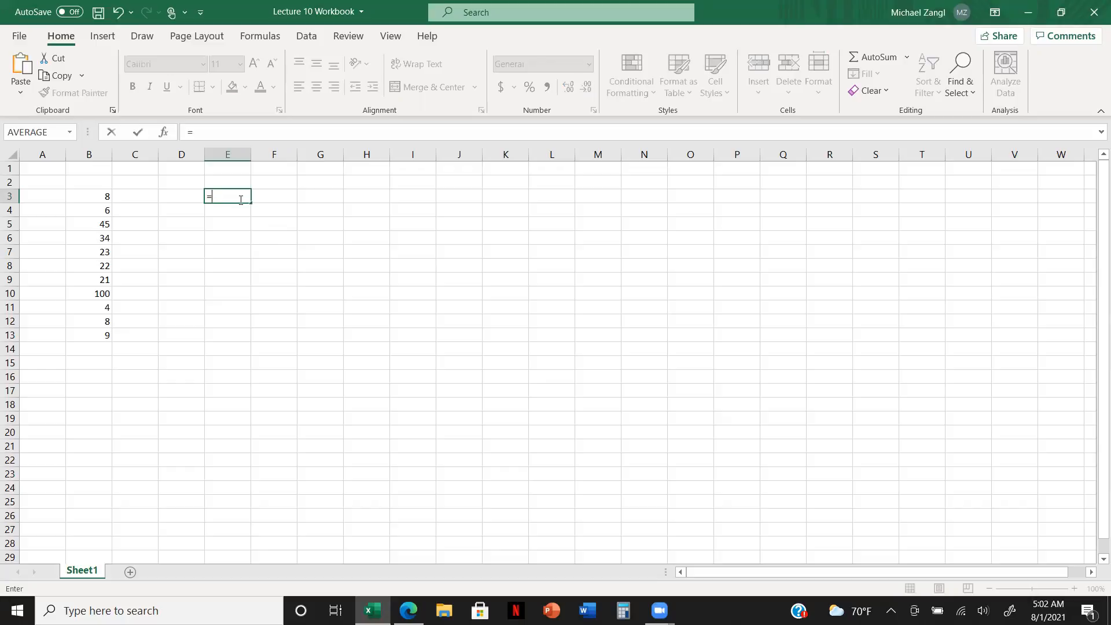
pyautogui.write('8+9+10')
pyautogui.press('Return')
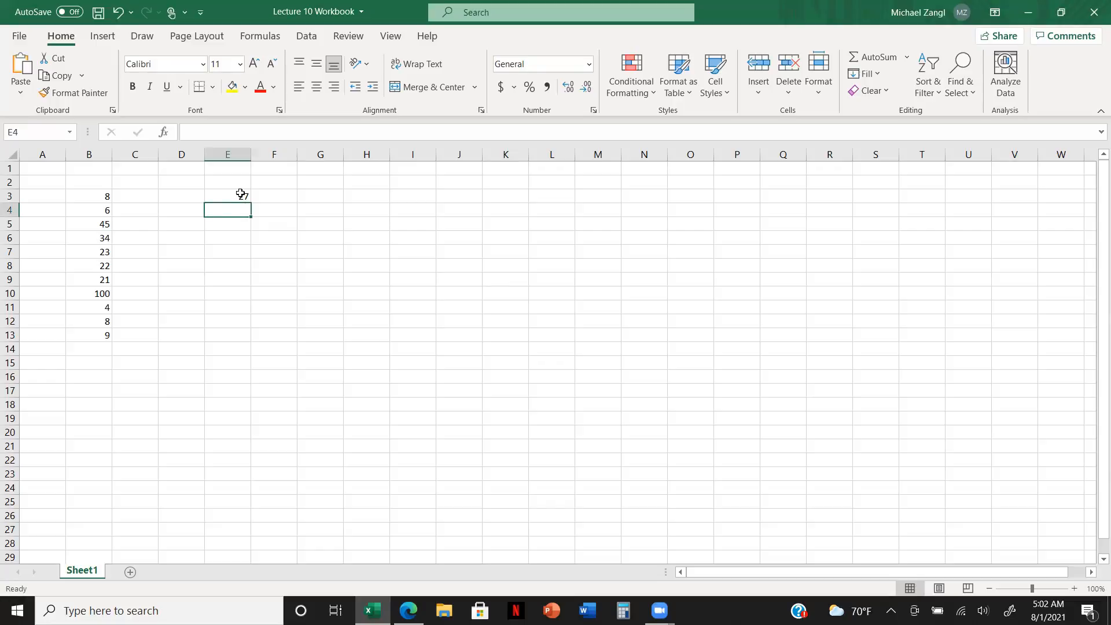
# Extend the formula in cell E3 to =8+9+10+11+12+13+14+15.
pyautogui.click(240, 197)
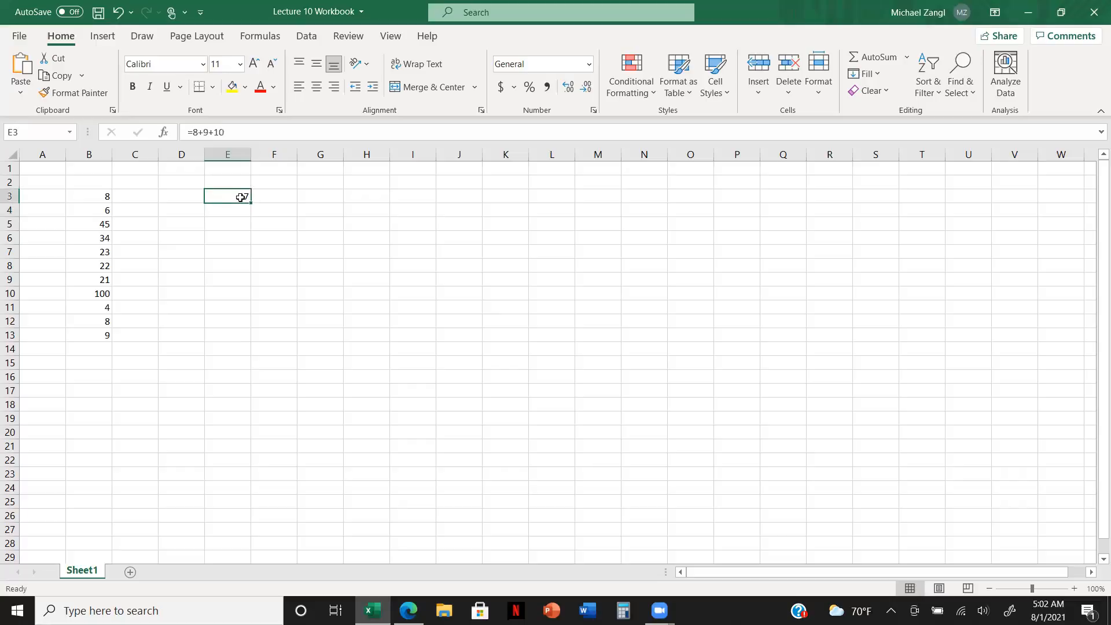
pyautogui.click(255, 130)
pyautogui.write('+')
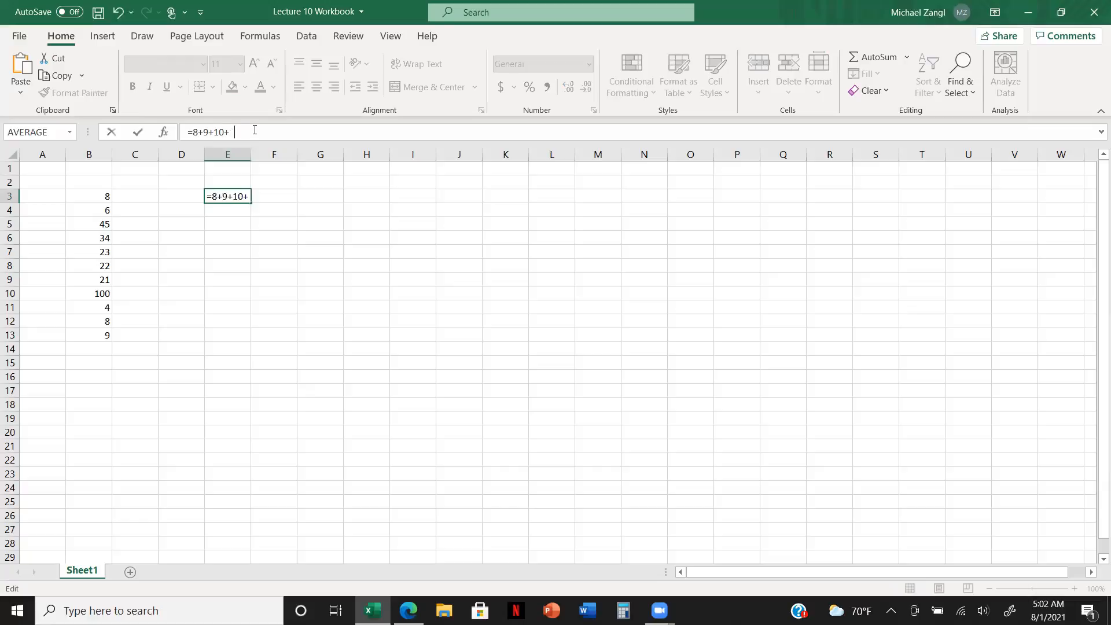
pyautogui.write('11+12+13+14+15')
pyautogui.press('Return')
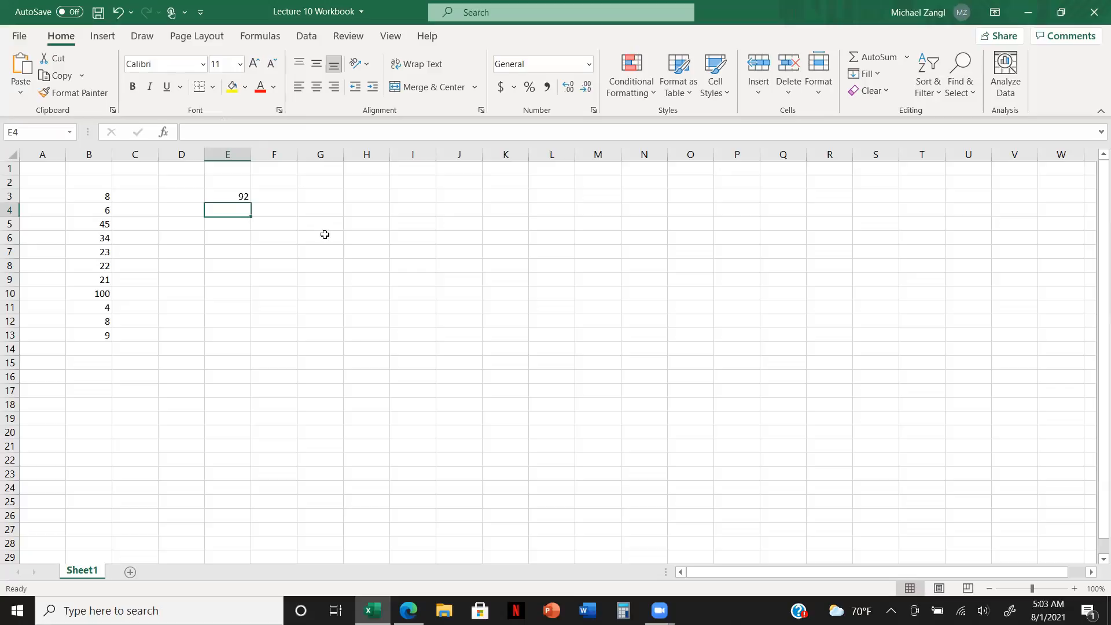
# Clear the whole addition formula from cell E3, leaving the cell empty.
pyautogui.click(239, 197)
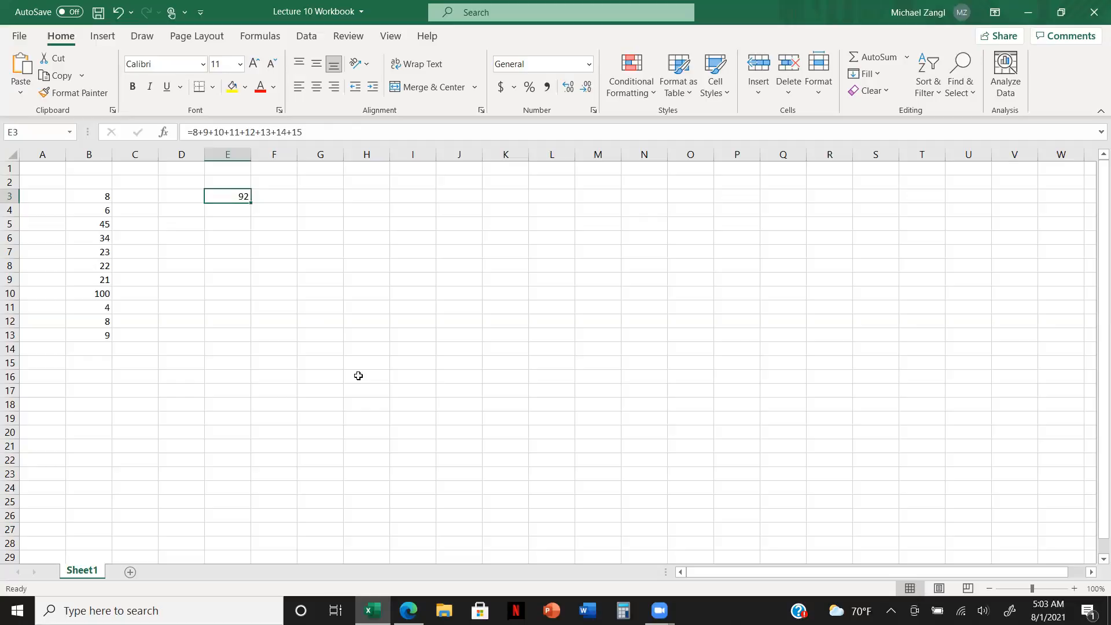
pyautogui.press('F2')
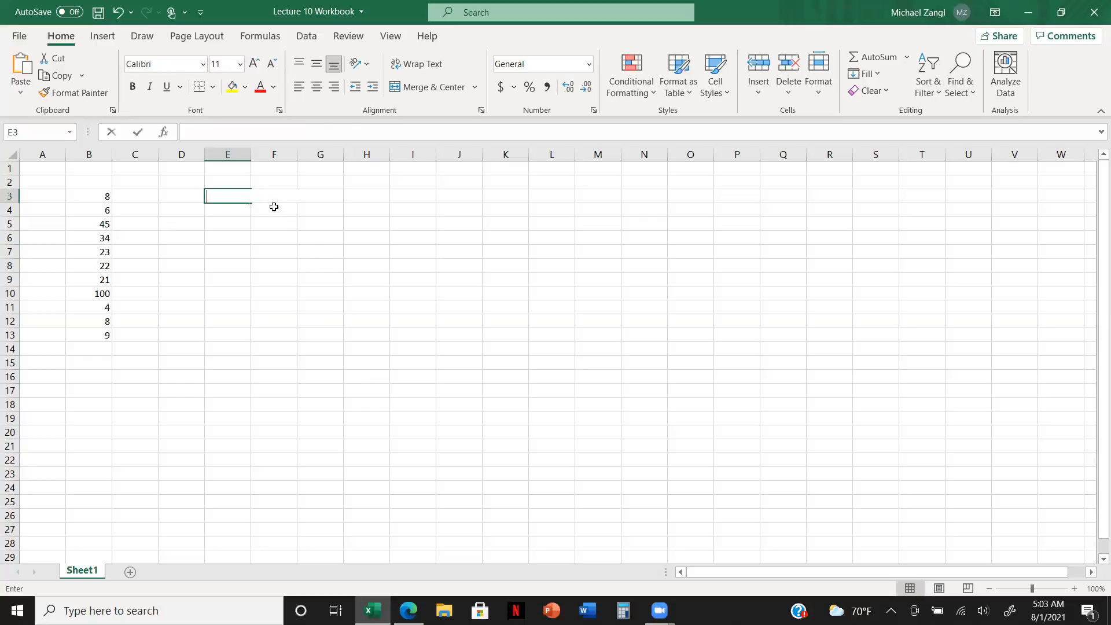
pyautogui.press('BackSpace')
pyautogui.press('BackSpace')
pyautogui.press('BackSpace')
pyautogui.press('BackSpace')
pyautogui.press('BackSpace')
pyautogui.press('BackSpace')
pyautogui.press('BackSpace')
pyautogui.press('BackSpace')
pyautogui.press('BackSpace')
pyautogui.press('BackSpace')
pyautogui.press('BackSpace')
pyautogui.press('BackSpace')
pyautogui.press('BackSpace')
pyautogui.press('BackSpace')
pyautogui.press('BackSpace')
pyautogui.press('BackSpace')
pyautogui.press('BackSpace')
pyautogui.press('BackSpace')
pyautogui.press('BackSpace')
pyautogui.press('BackSpace')
pyautogui.click(345, 207)
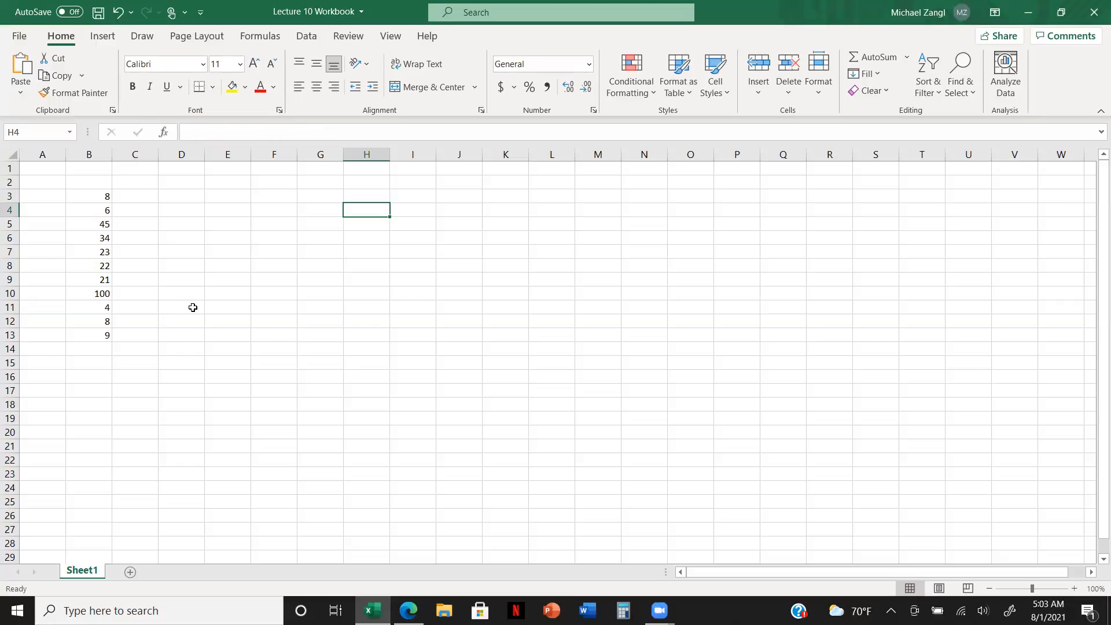
# Total the column of numbers in cell B15 with the formula =SUM(B3:B13).
pyautogui.click(98, 359)
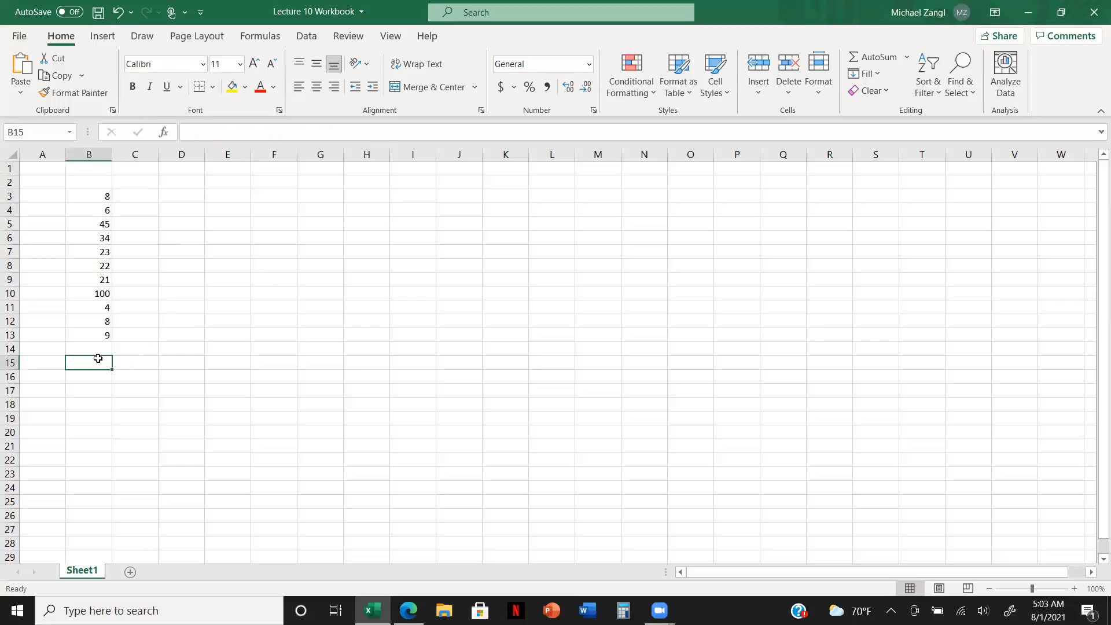
pyautogui.write('=')
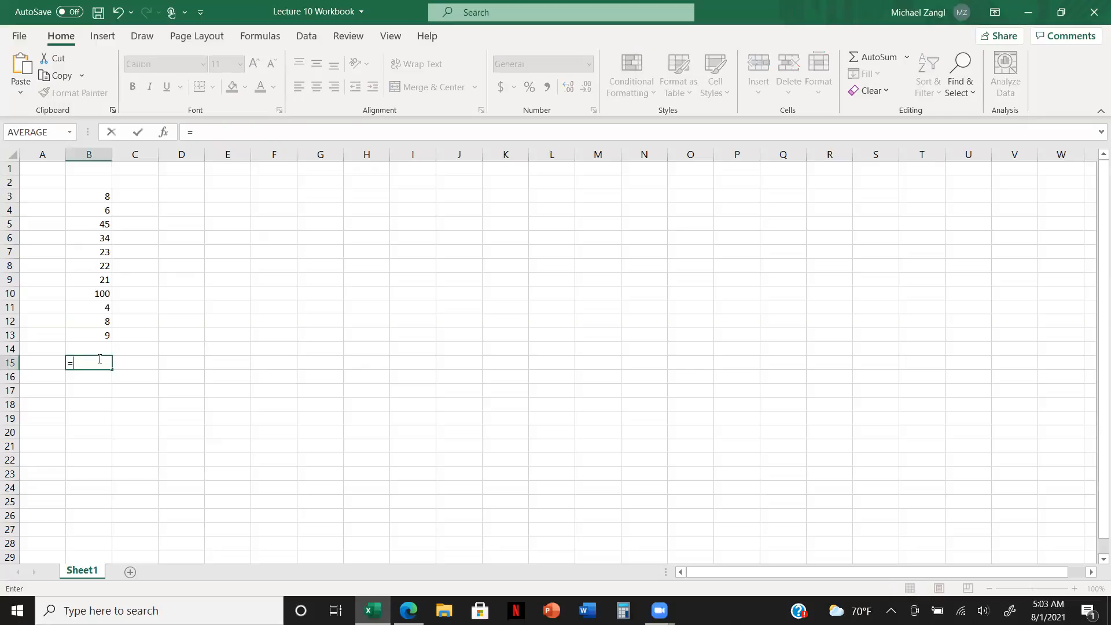
pyautogui.write('sum')
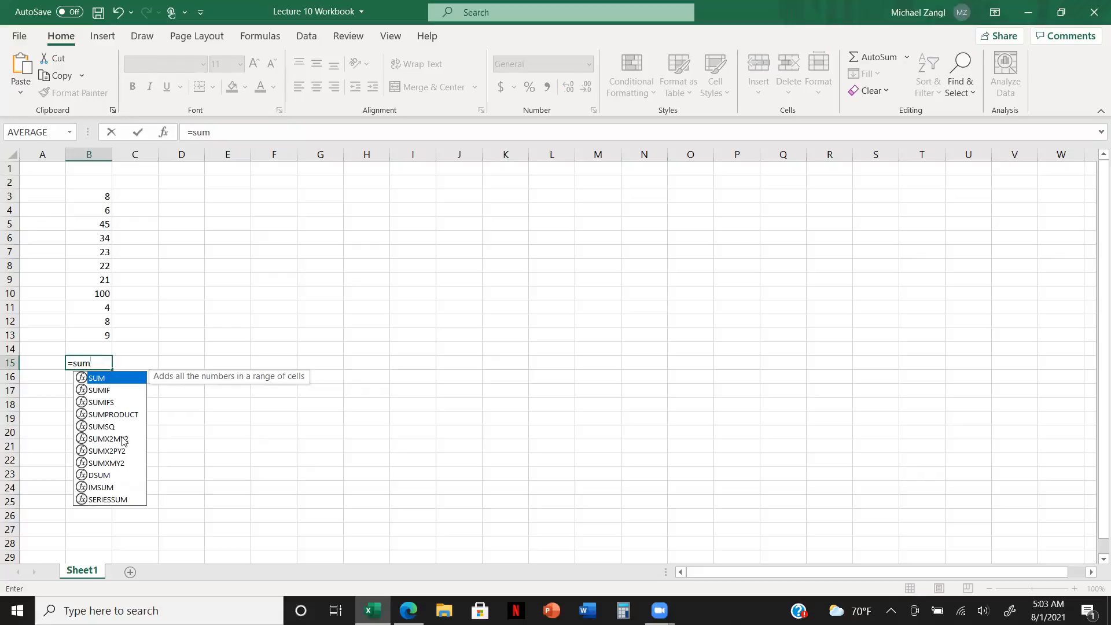
pyautogui.doubleClick(116, 379)
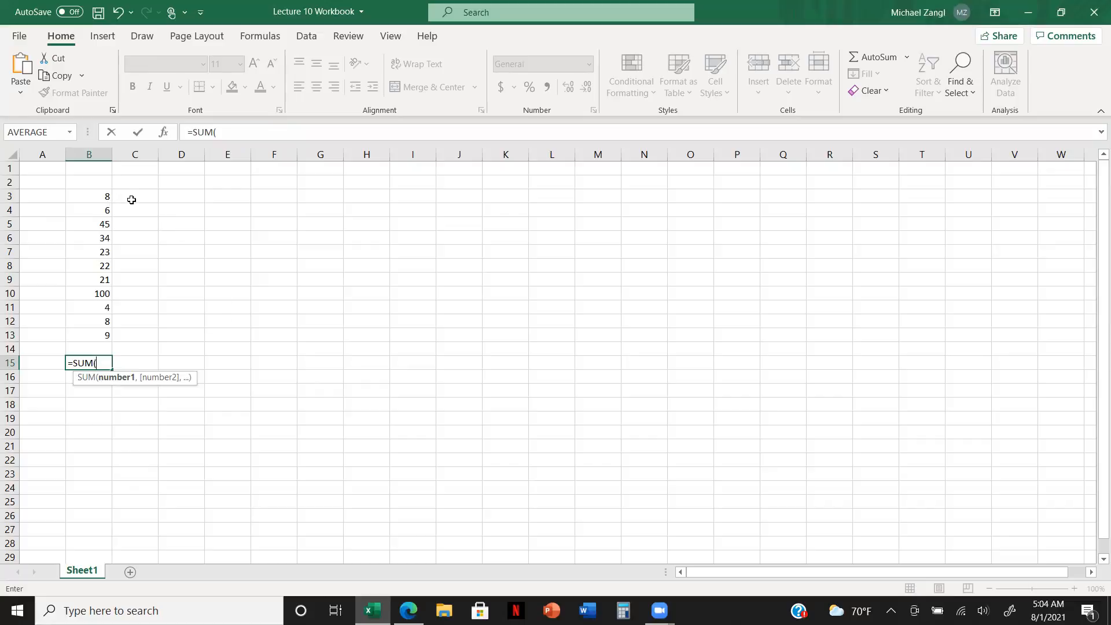
pyautogui.write('B3')
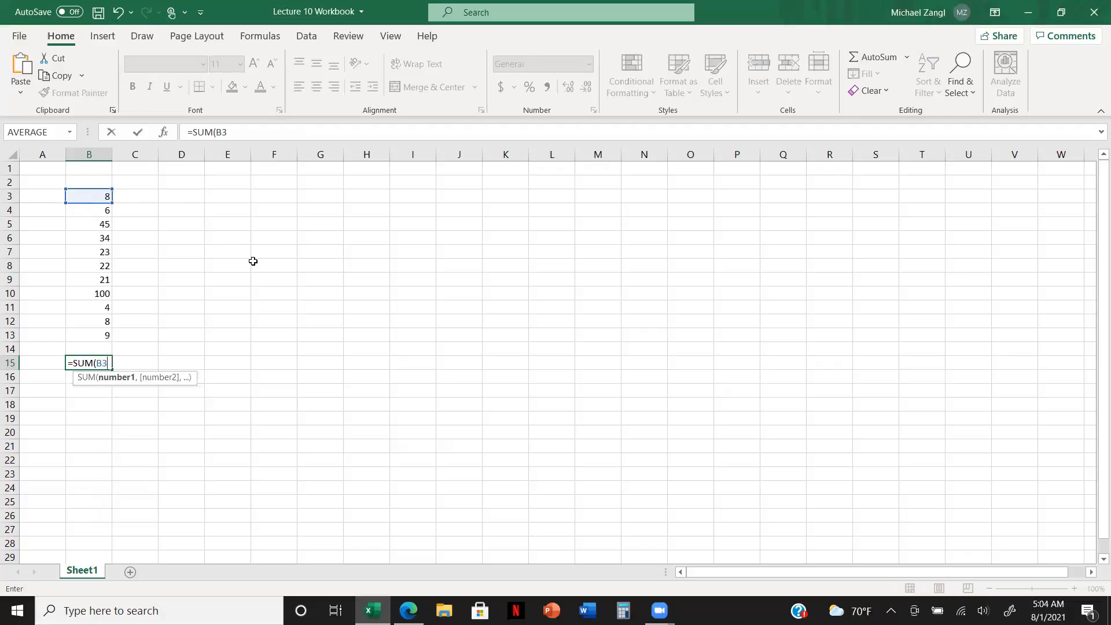
pyautogui.write(':B1')
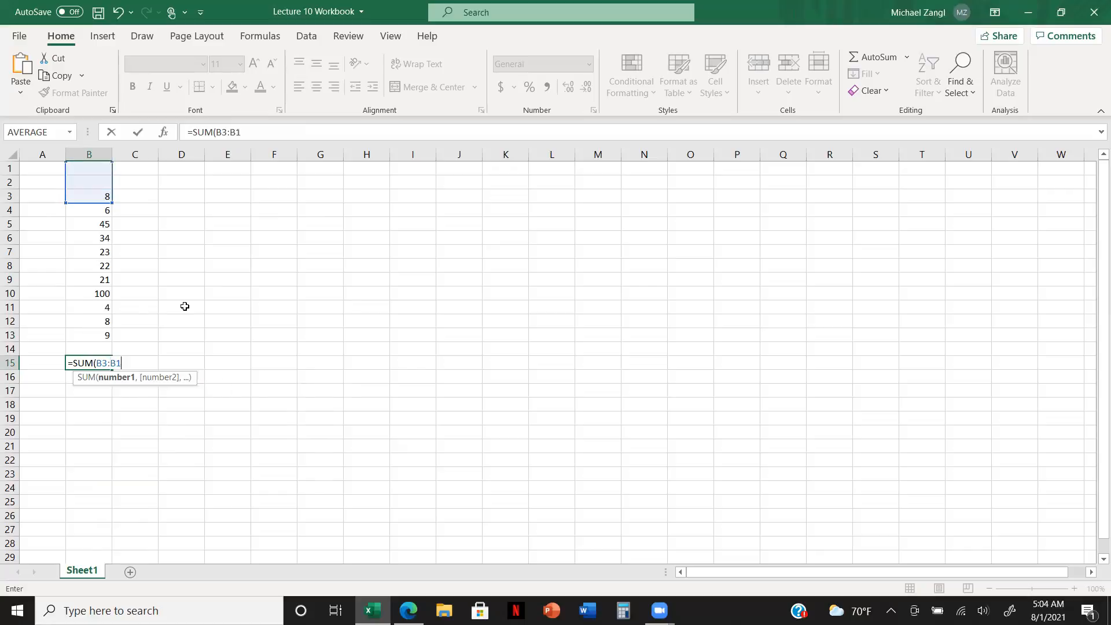
pyautogui.write('3)')
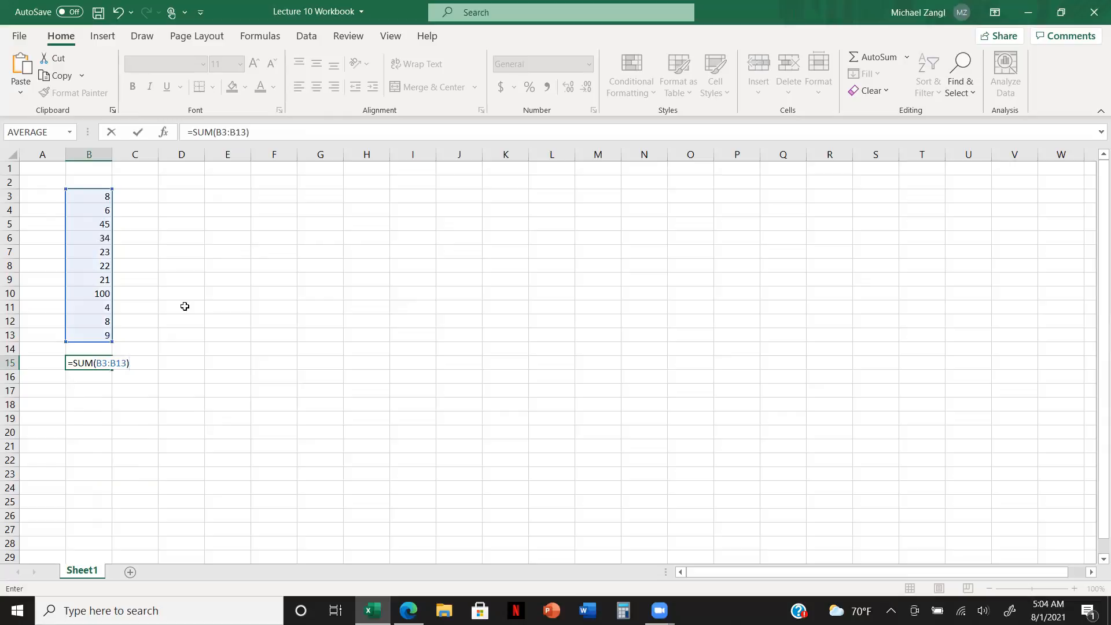
pyautogui.press('Return')
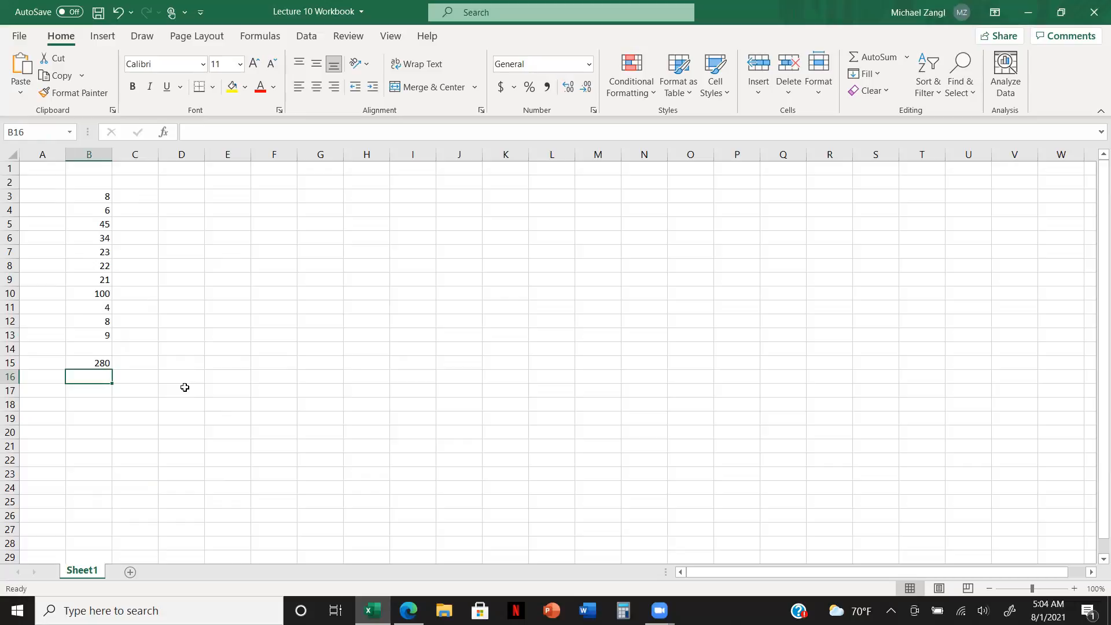
# Fill cells E3 through M3 with the values 7, 8, 65, 45, 56, 67, 78, 79 and 80.
pyautogui.click(224, 200)
pyautogui.write('7')
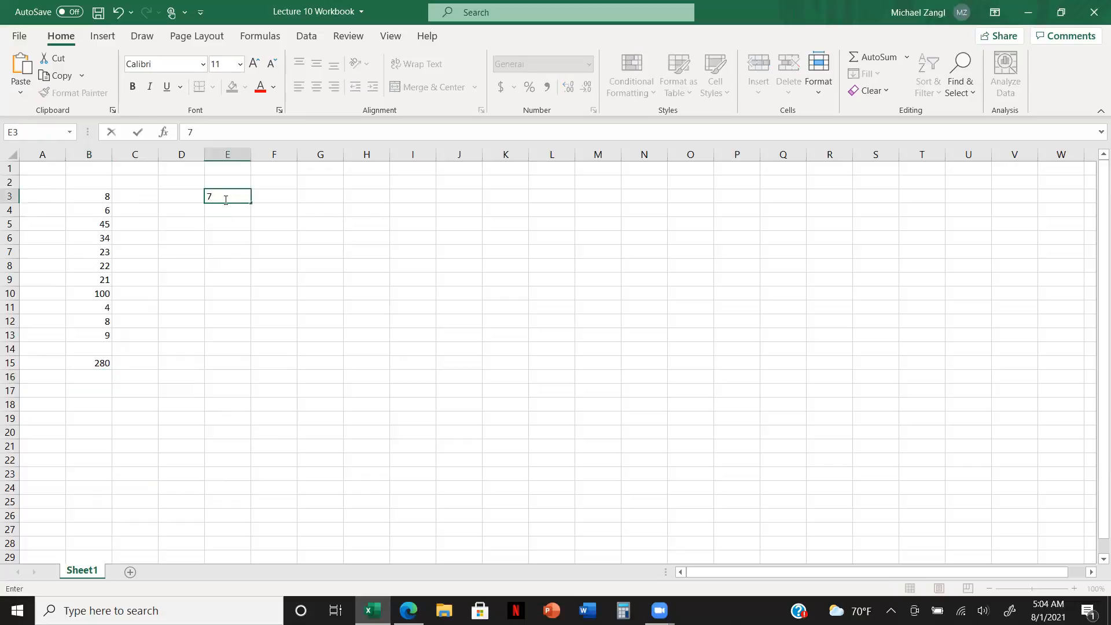
pyautogui.press('Tab')
pyautogui.write('8')
pyautogui.press('Tab')
pyautogui.write('65')
pyautogui.press('Tab')
pyautogui.write('45')
pyautogui.press('Tab')
pyautogui.write('56')
pyautogui.press('Tab')
pyautogui.write('67')
pyautogui.press('Tab')
pyautogui.write('78')
pyautogui.press('Tab')
pyautogui.write('79')
pyautogui.press('Tab')
pyautogui.write('80')
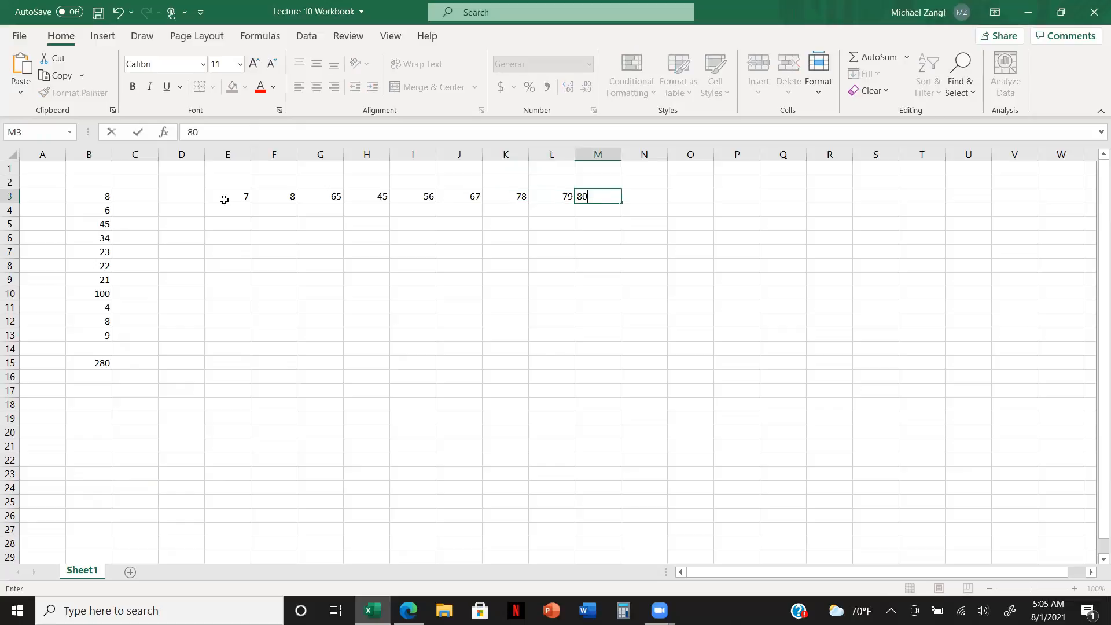
# Total the row of numbers in cell O3 with the formula =SUM(E3:M3).
pyautogui.click(687, 197)
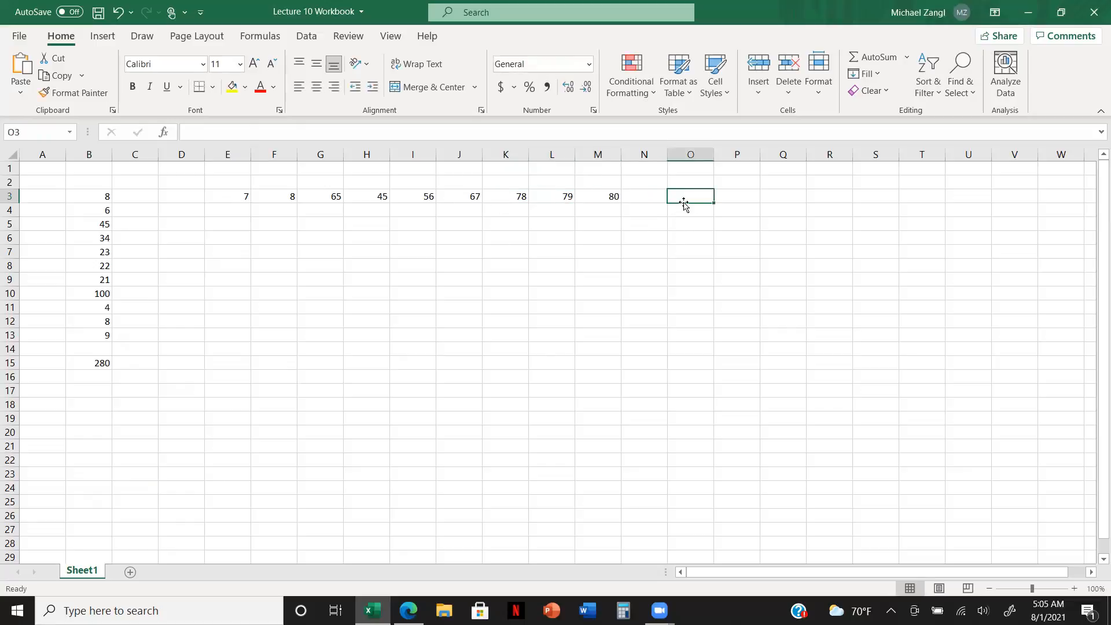
pyautogui.write('=sum')
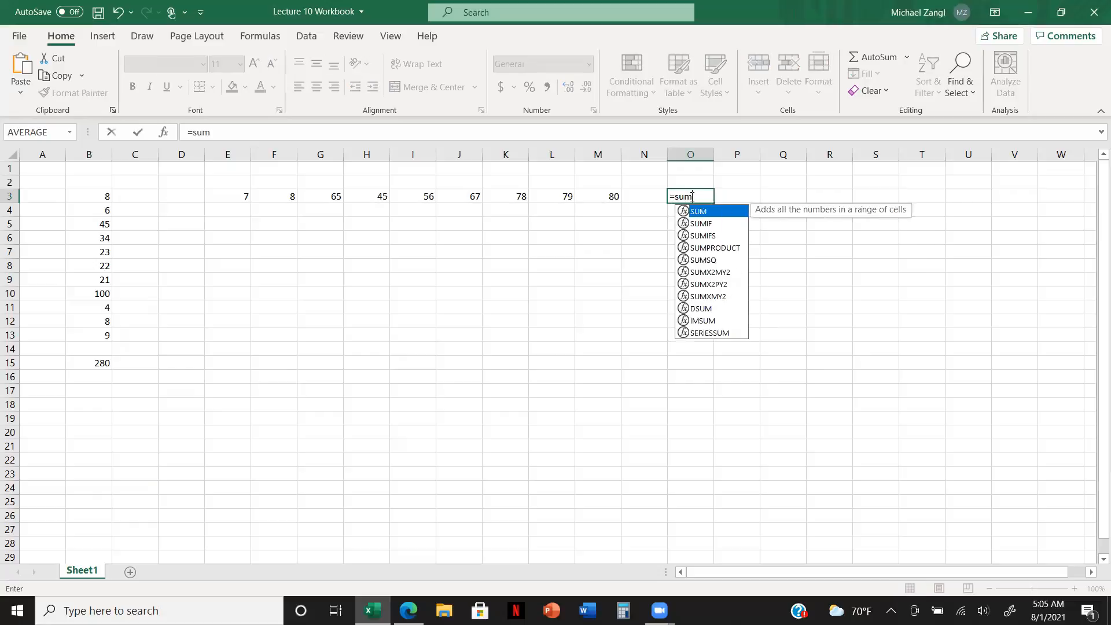
pyautogui.doubleClick(699, 212)
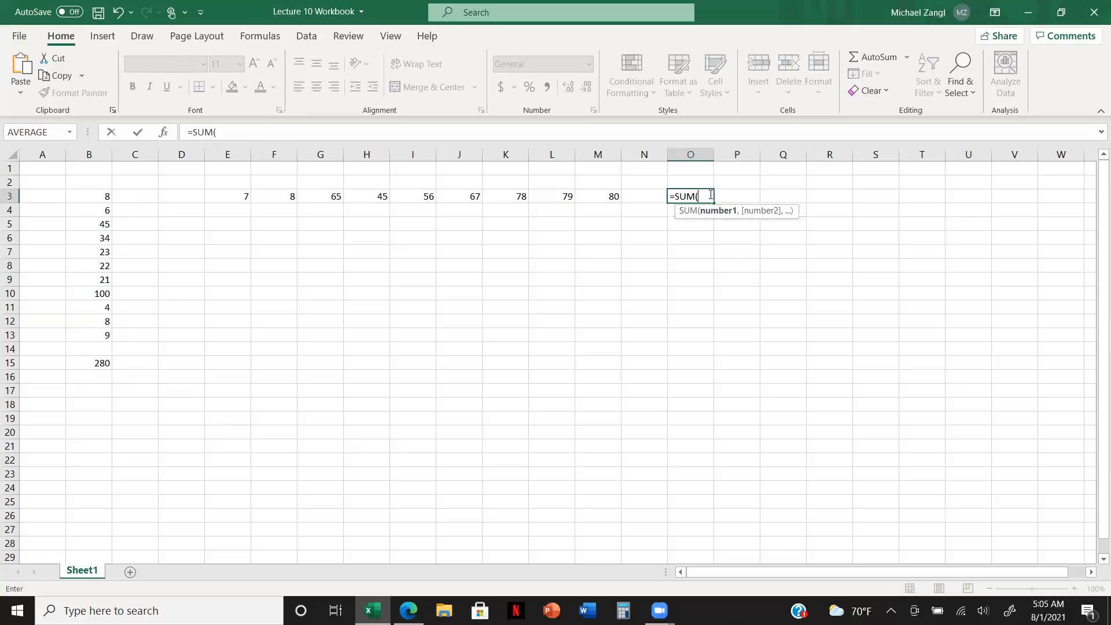
pyautogui.write('E3:M3)')
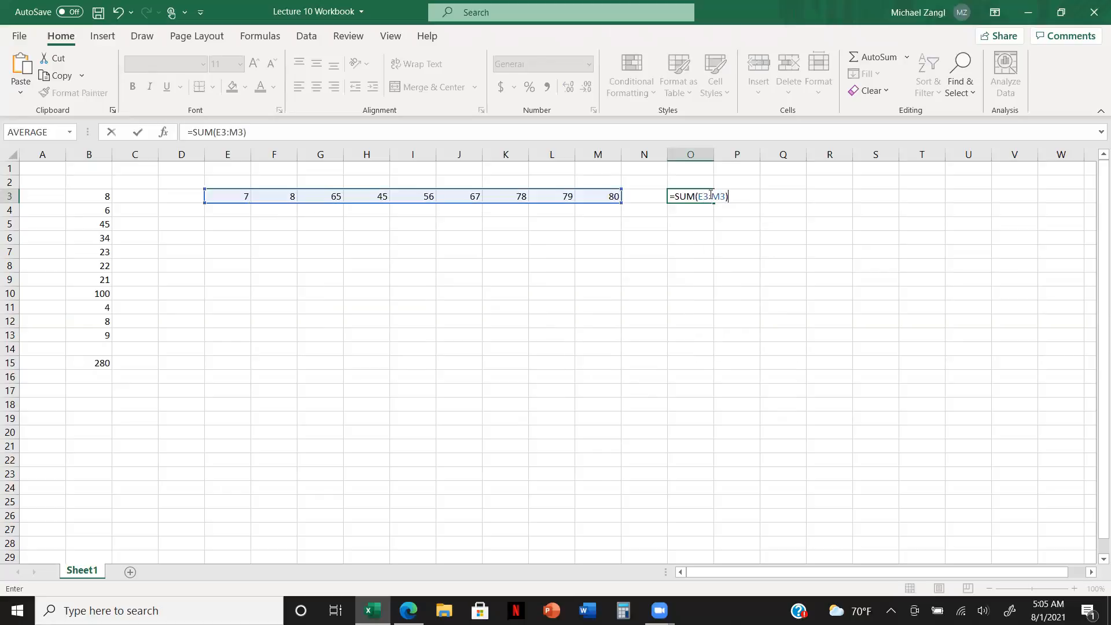
pyautogui.press('Return')
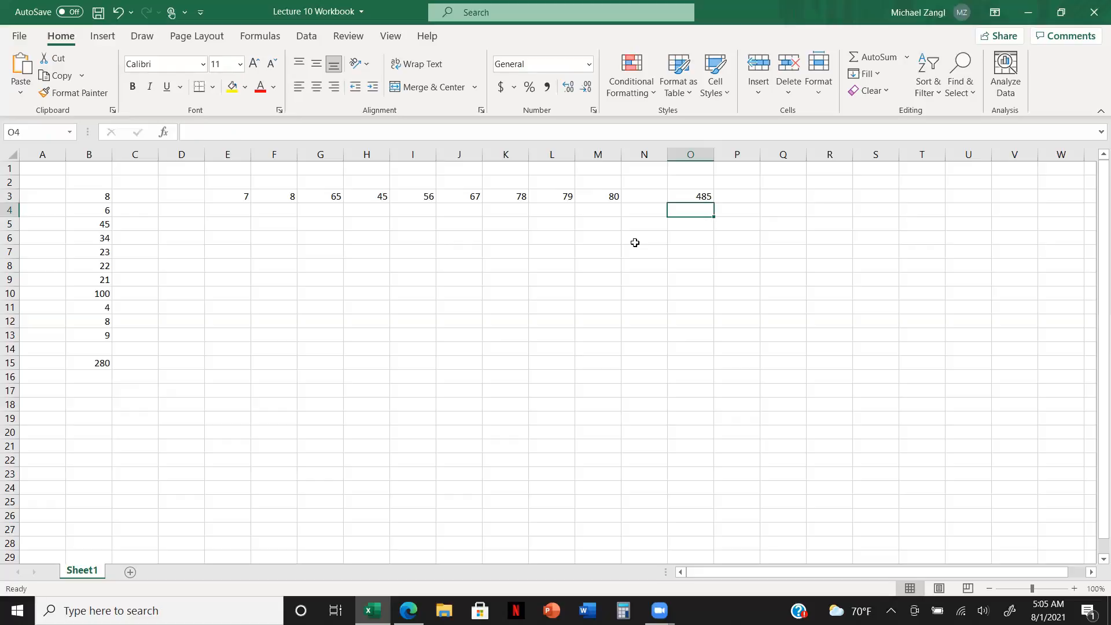
# Total the typed values in cell G7 with the formula =SUM(7,8,65,45,56,67,78,79,80), and reselect that cell to review its formula.
pyautogui.click(321, 250)
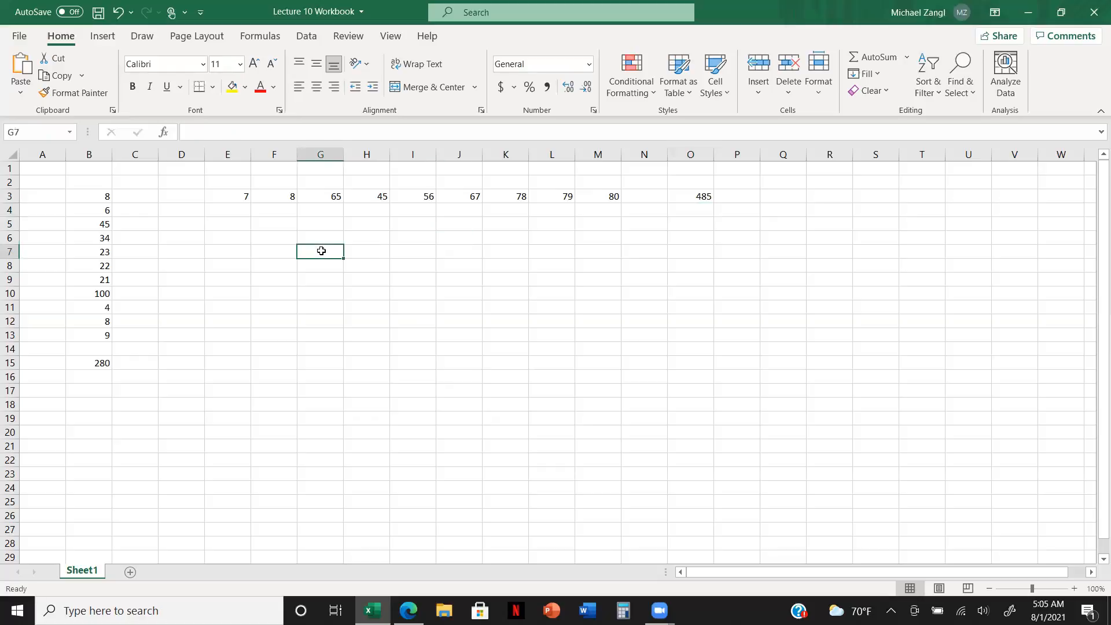
pyautogui.write('=')
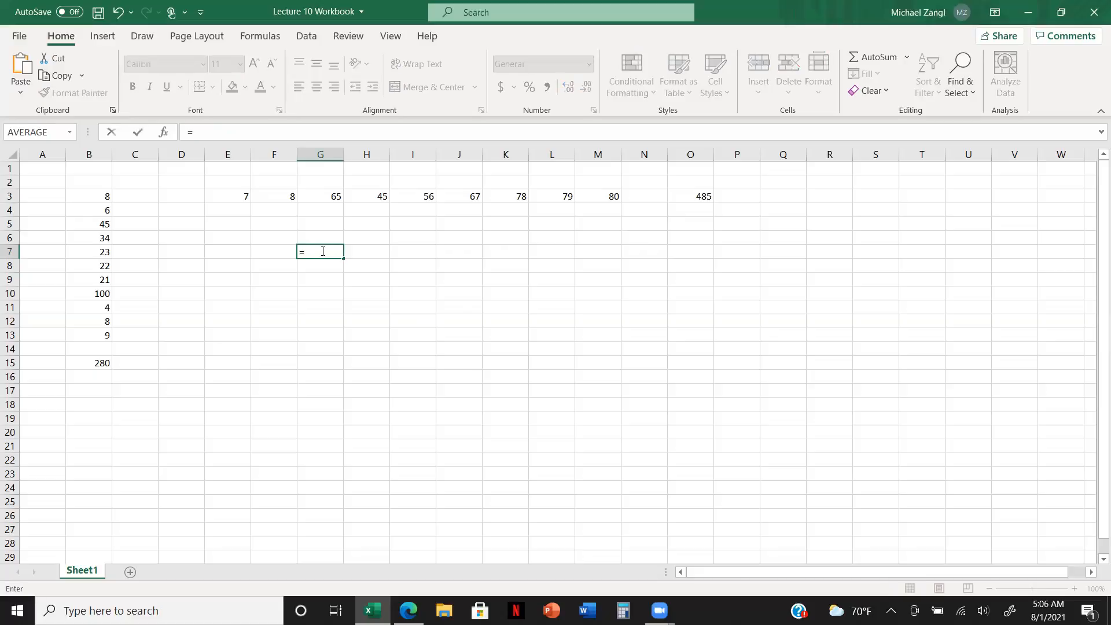
pyautogui.write('sum')
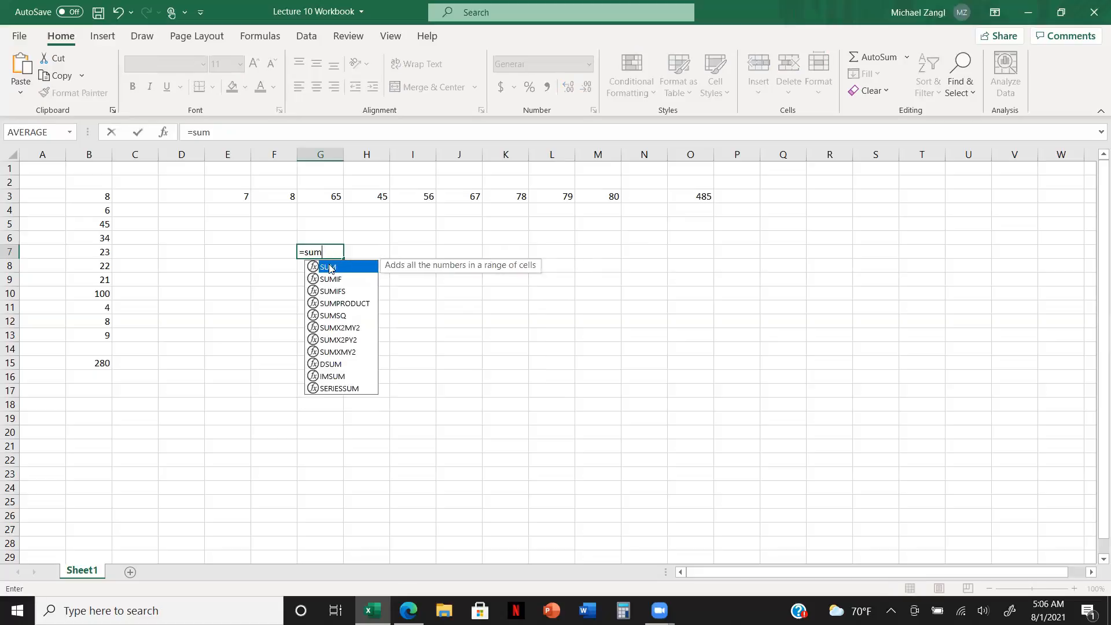
pyautogui.doubleClick(330, 265)
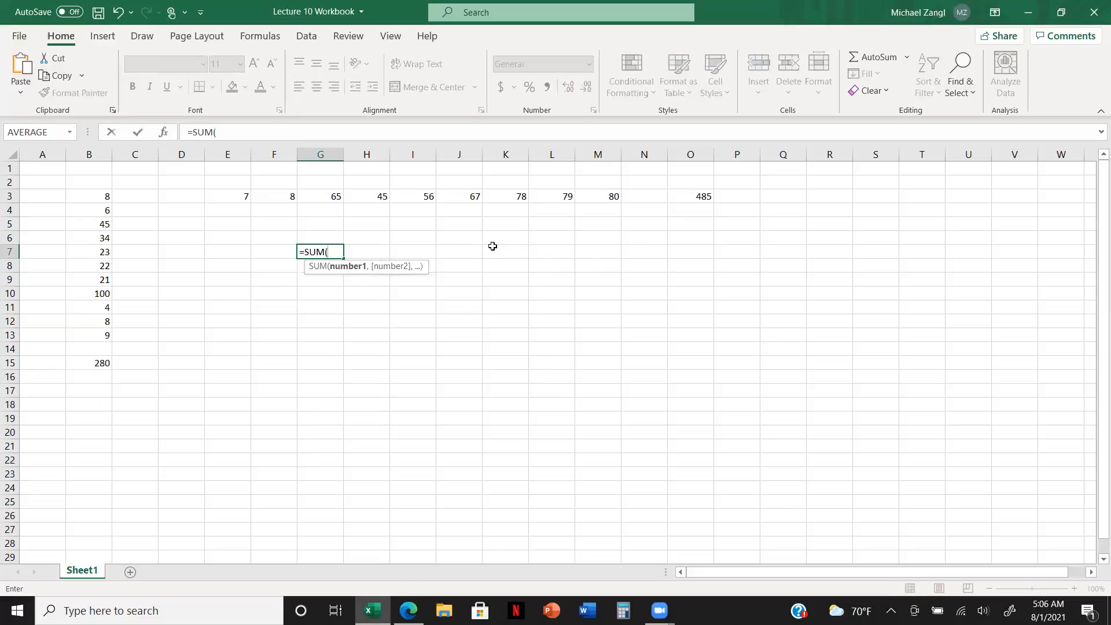
pyautogui.write('7,')
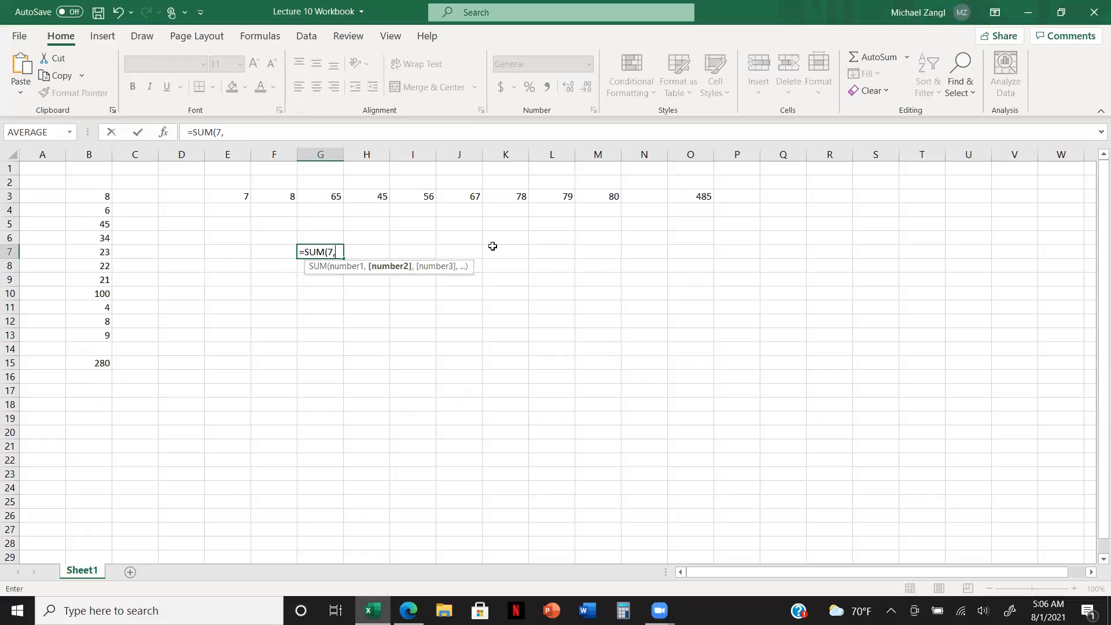
pyautogui.write('8,65')
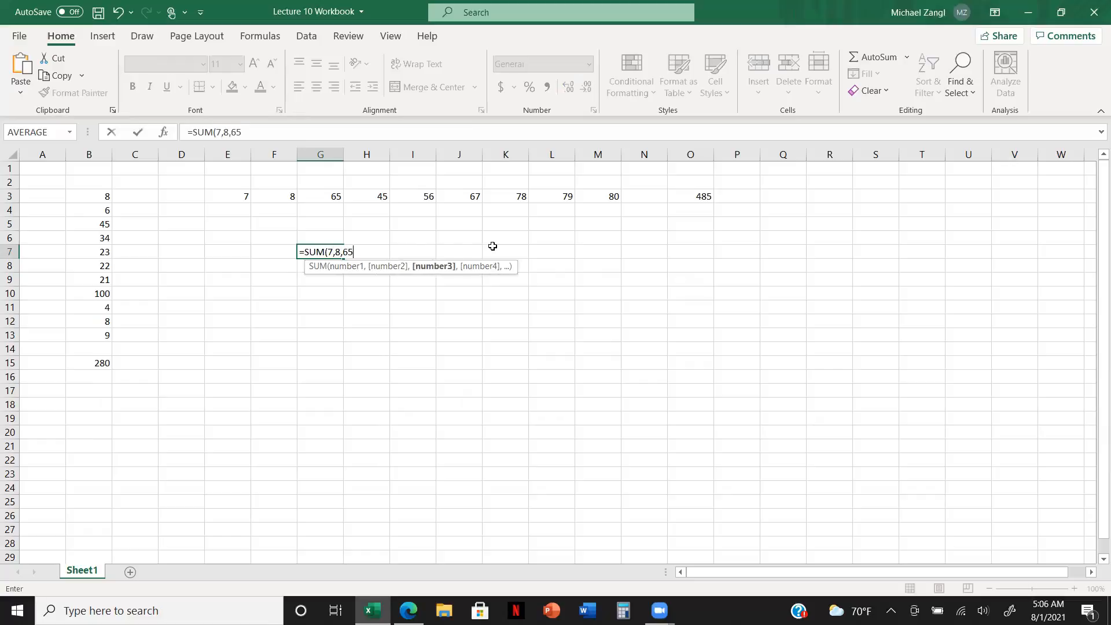
pyautogui.write(',45')
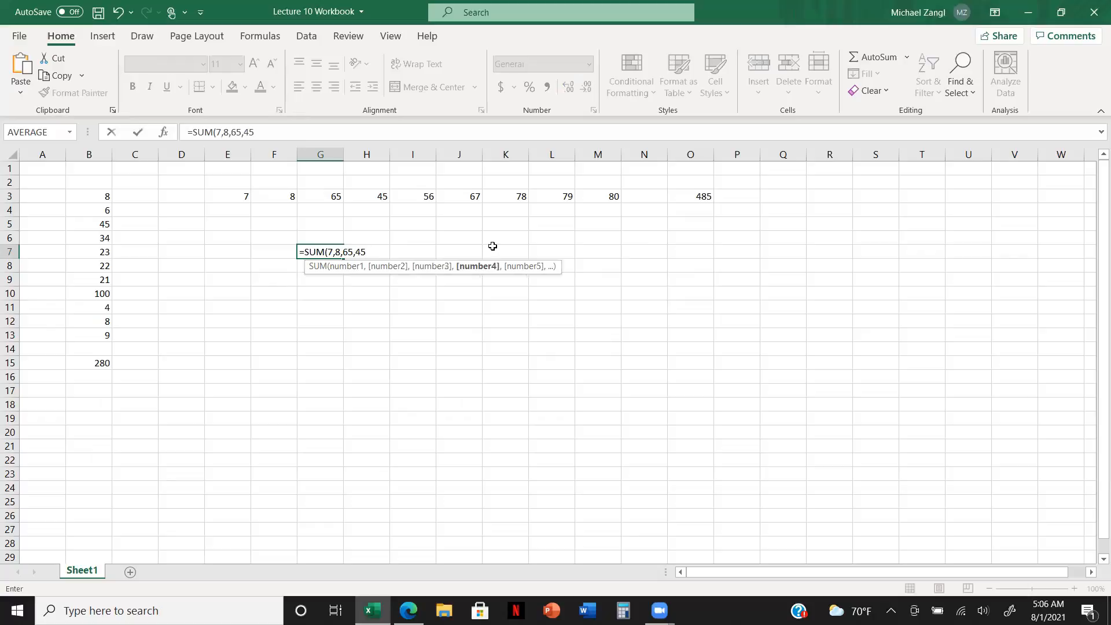
pyautogui.write(',56')
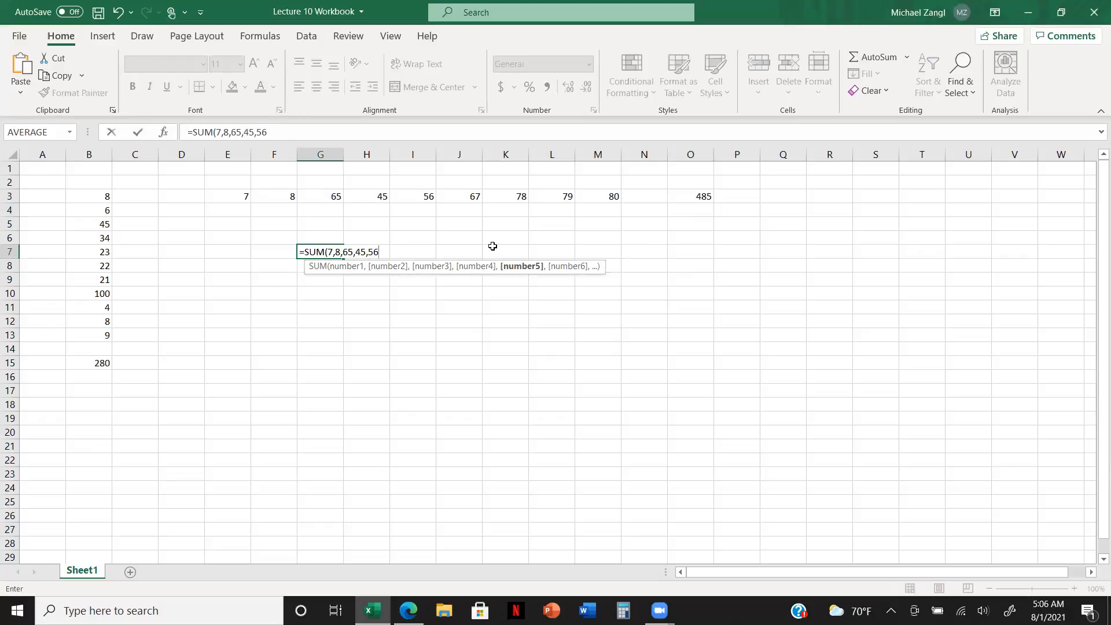
pyautogui.write(',67,78,79,')
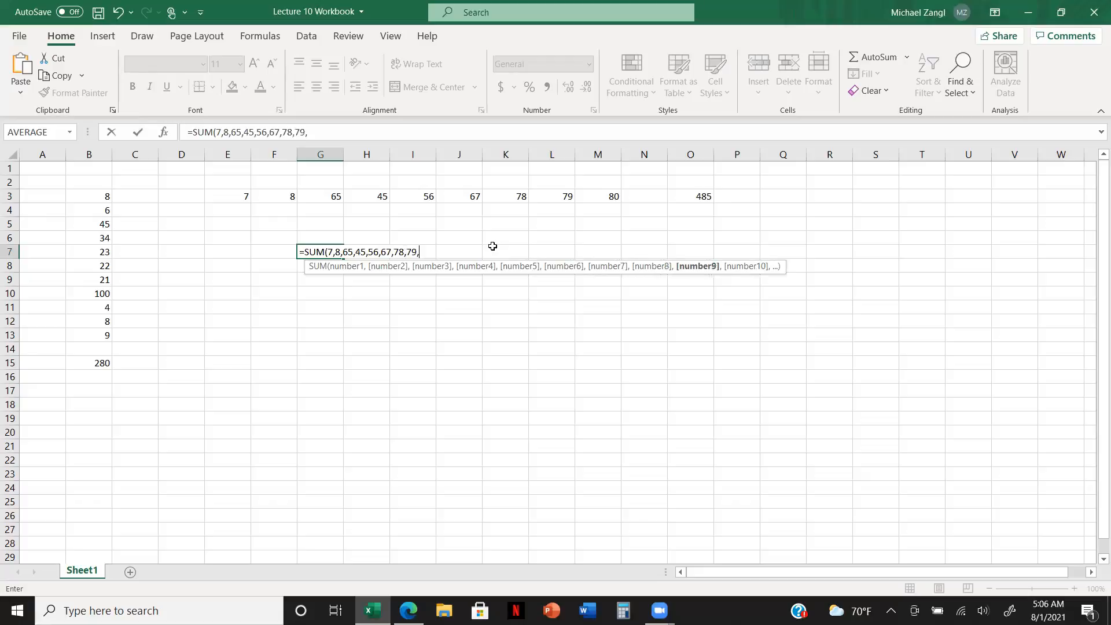
pyautogui.write('80)')
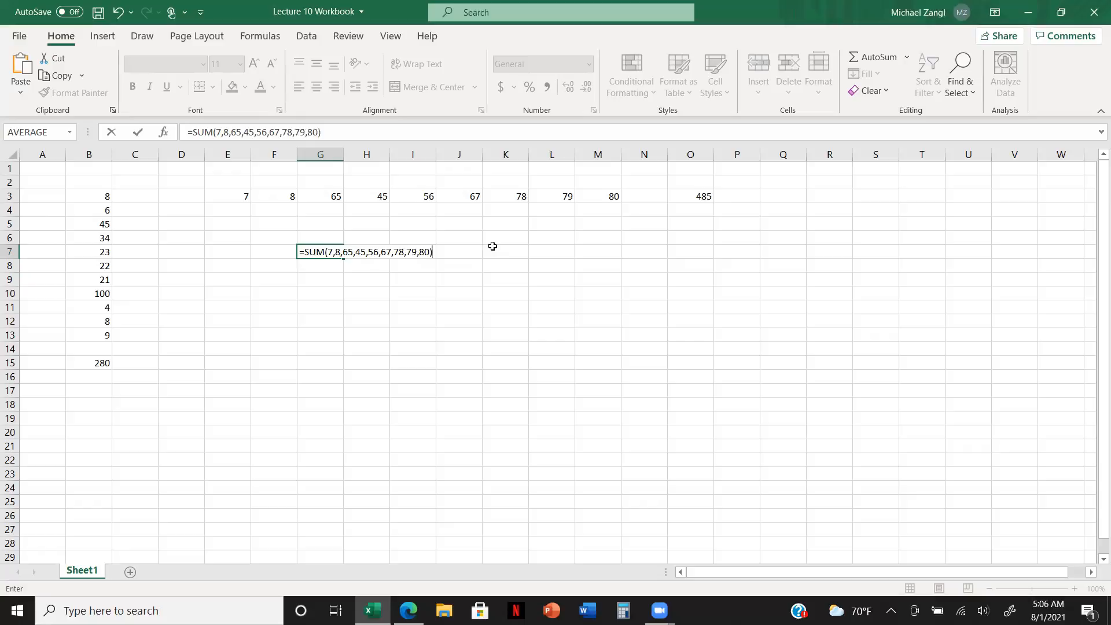
pyautogui.press('Return')
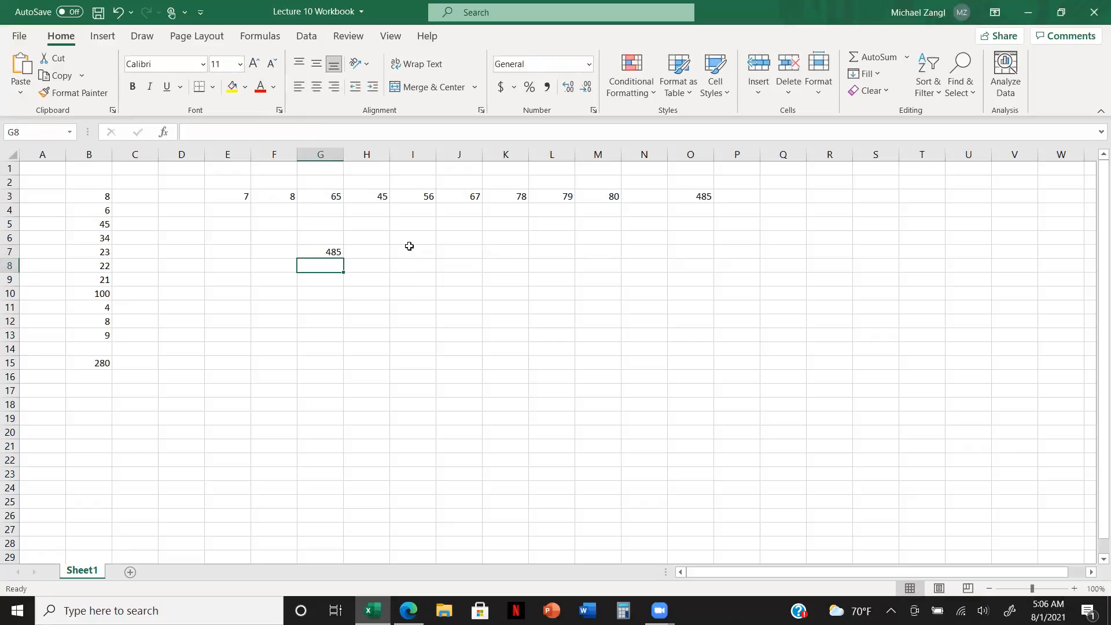
pyautogui.click(339, 249)
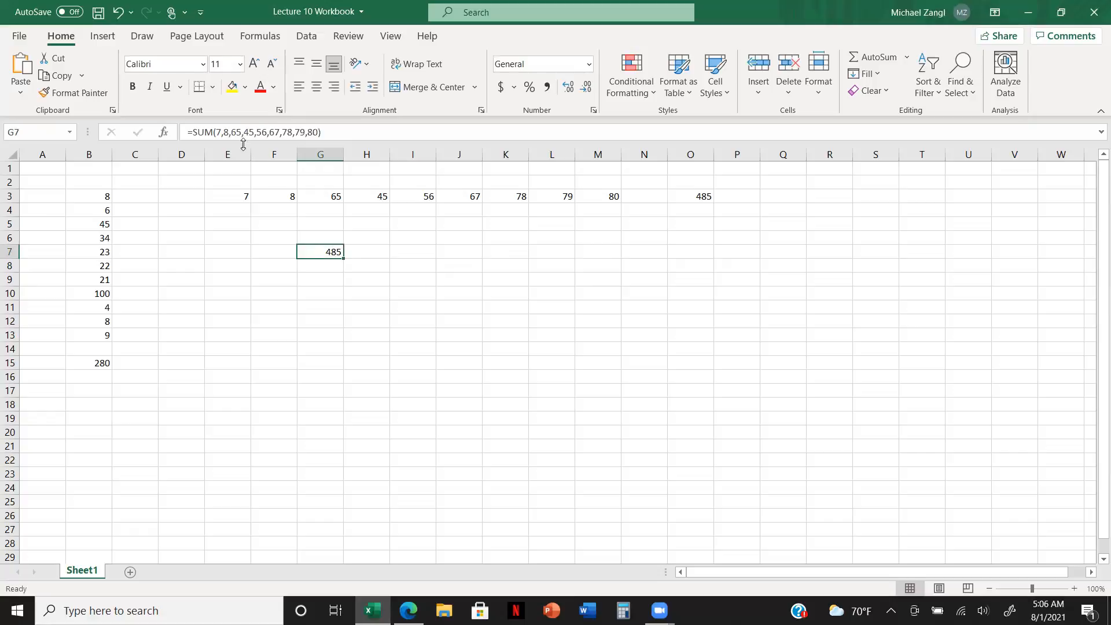